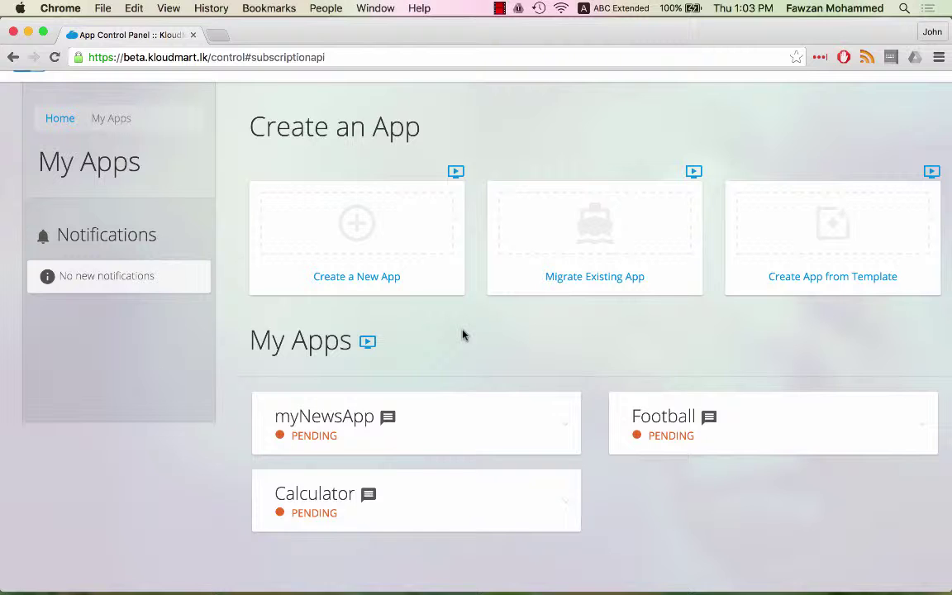
Step: Open the Calculator app's IdeaMart API configuration and look through its USSD, CaaS and Subscription settings before returning to SMS
{"action": "left_click", "coordinate": [421, 489]}
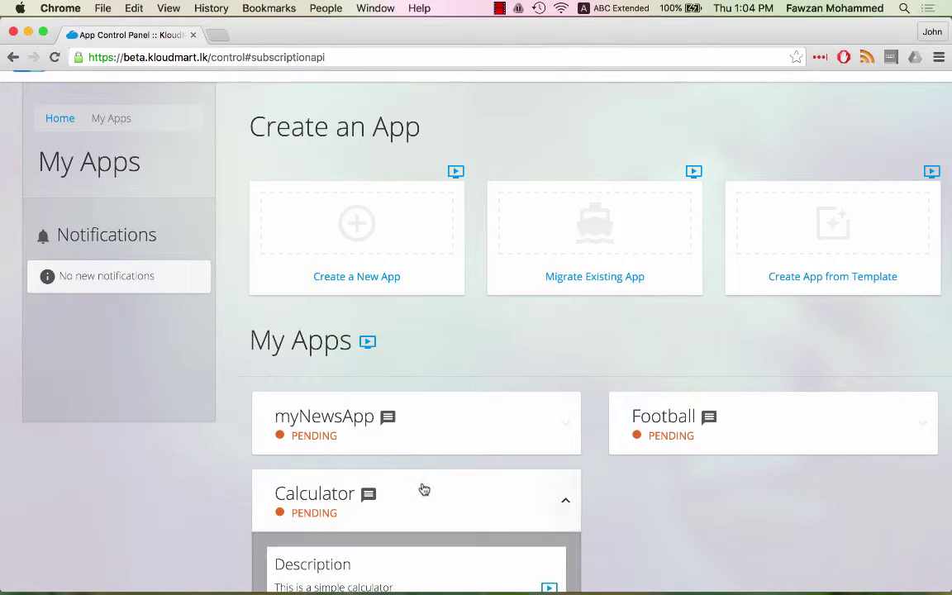
{"action": "scroll", "coordinate": [423, 490], "scroll_direction": "down", "scroll_amount": 10}
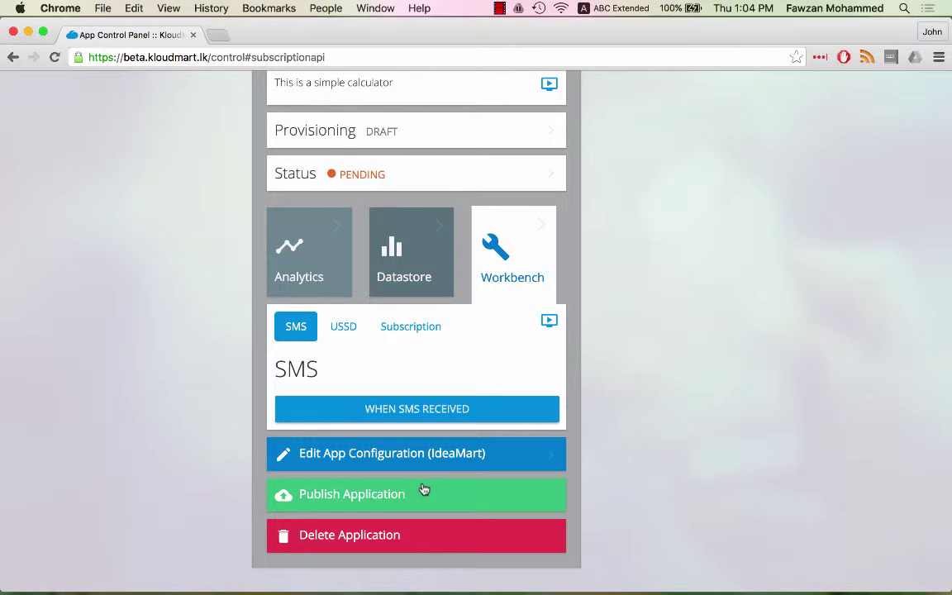
{"action": "left_click", "coordinate": [433, 460]}
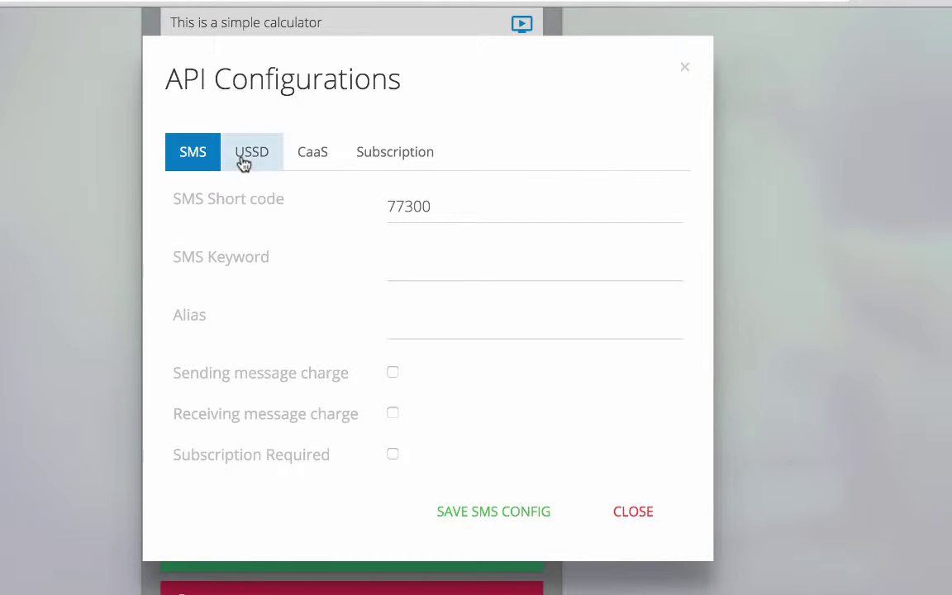
{"action": "left_click", "coordinate": [248, 155]}
{"action": "left_click", "coordinate": [302, 161]}
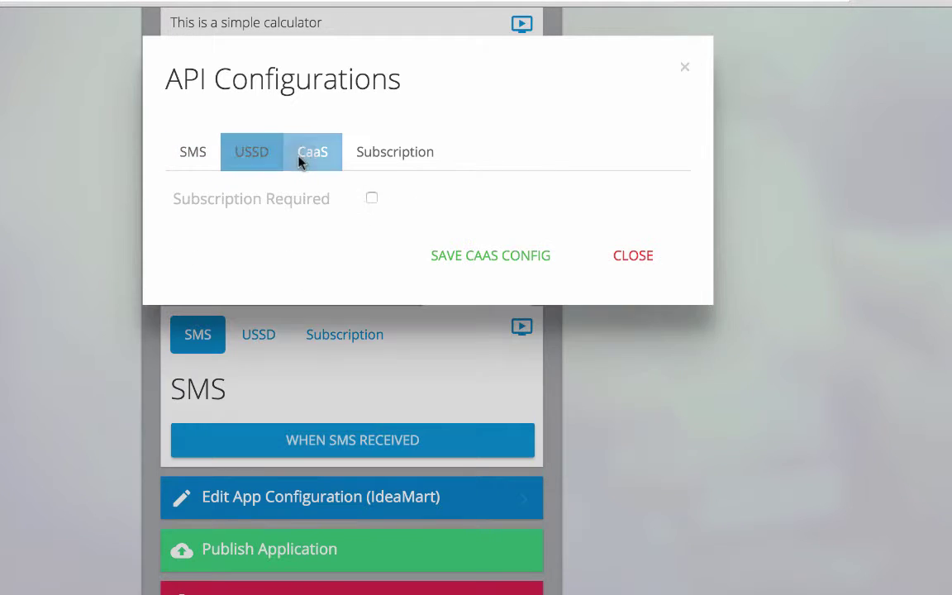
{"action": "left_click", "coordinate": [379, 161]}
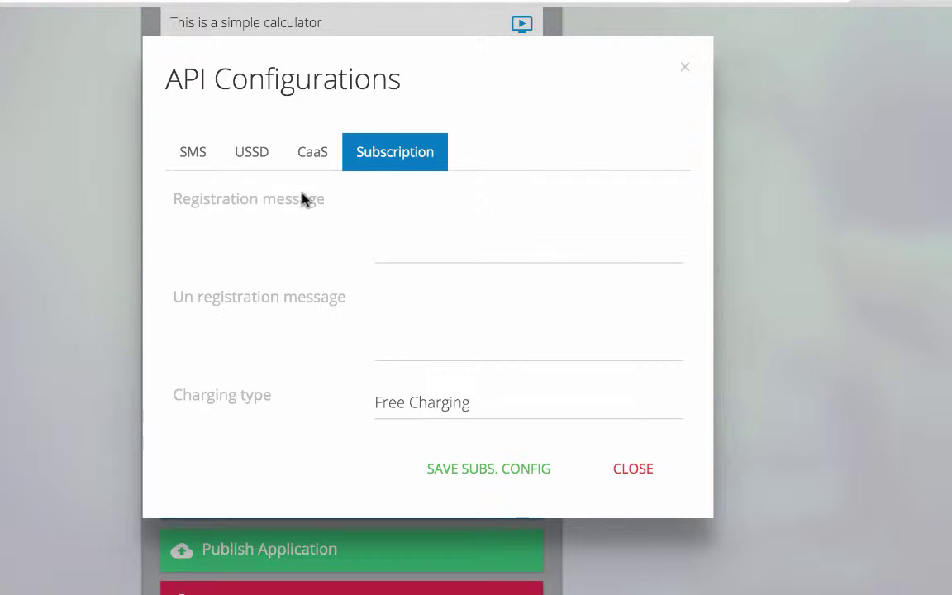
{"action": "left_click", "coordinate": [183, 143]}
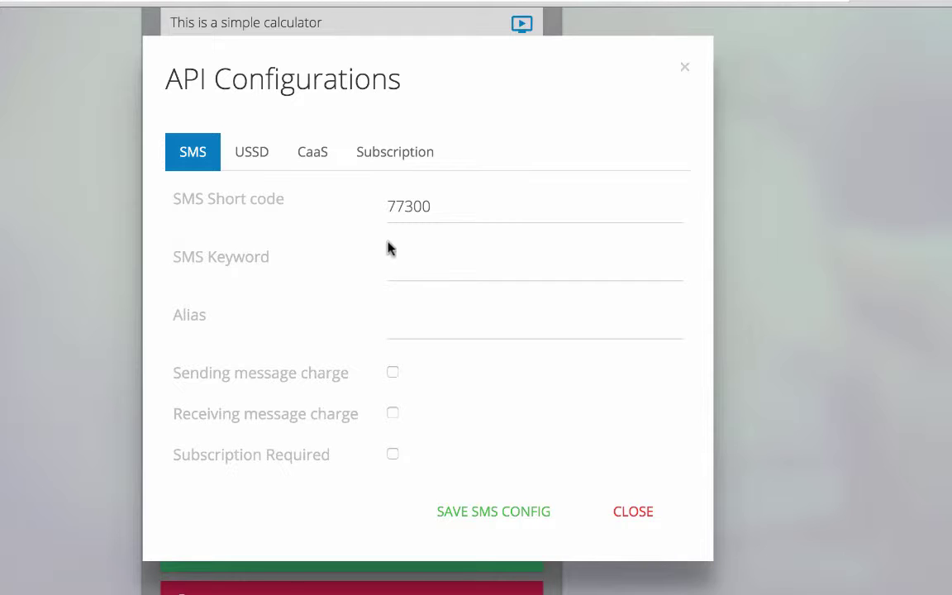
Step: Select 77300 as the SMS short code and enter CALC as the SMS keyword
{"action": "left_click", "coordinate": [407, 211]}
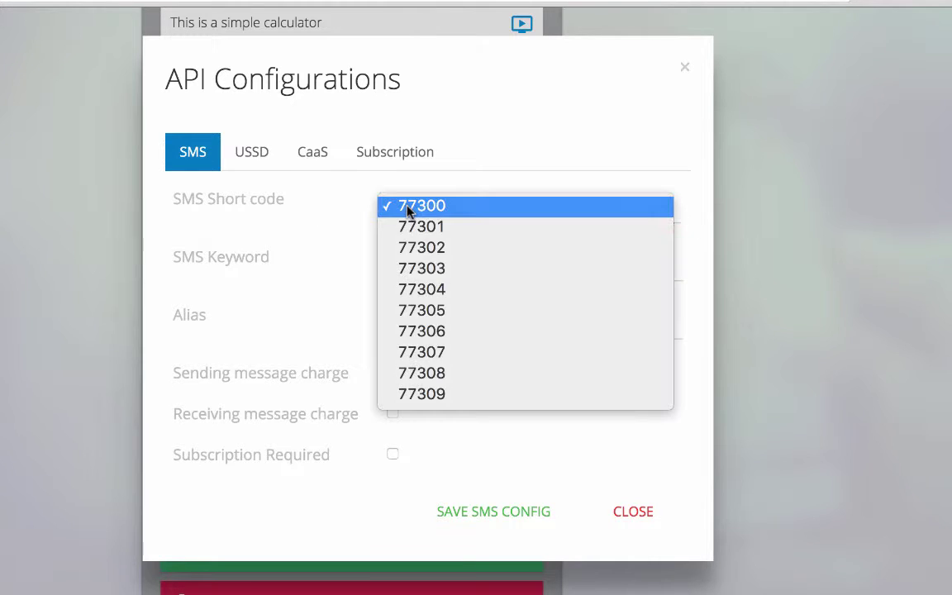
{"action": "left_click", "coordinate": [408, 208]}
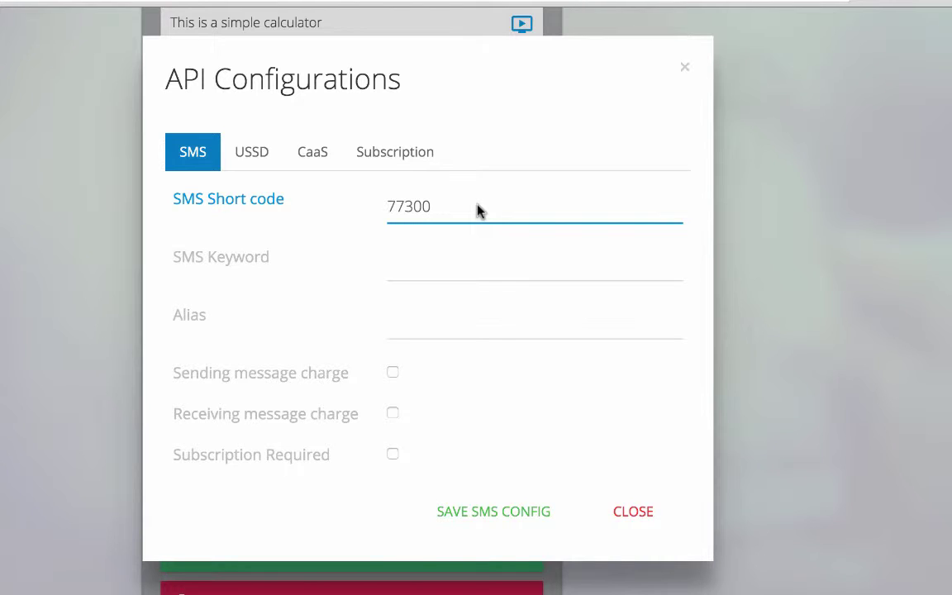
{"action": "left_click", "coordinate": [428, 267]}
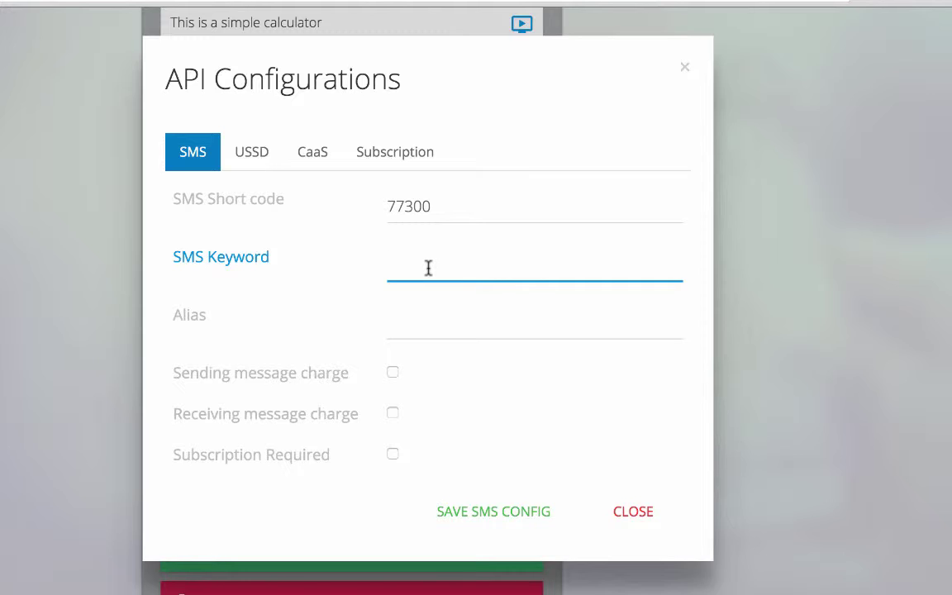
{"action": "type", "text": "C"}
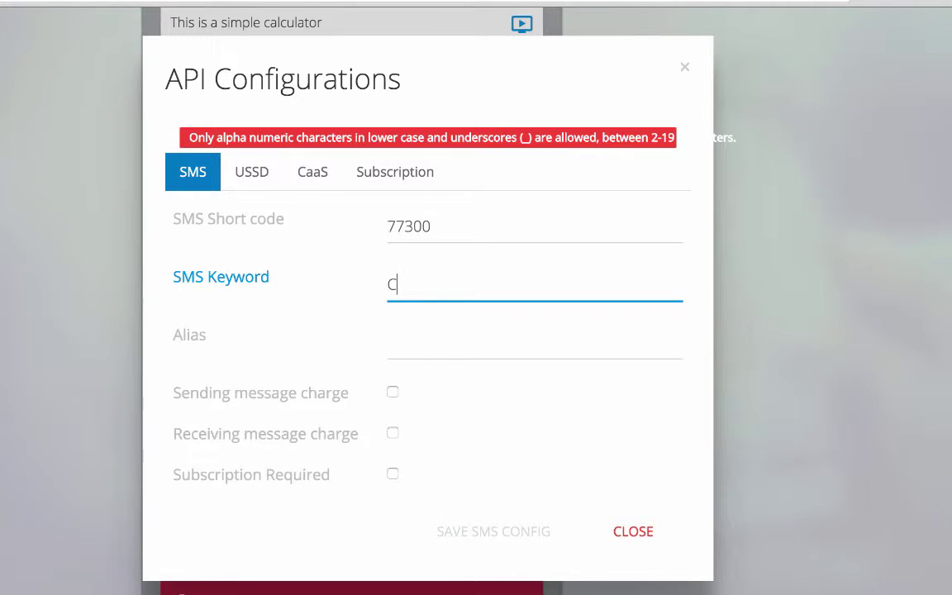
{"action": "type", "text": "ALC"}
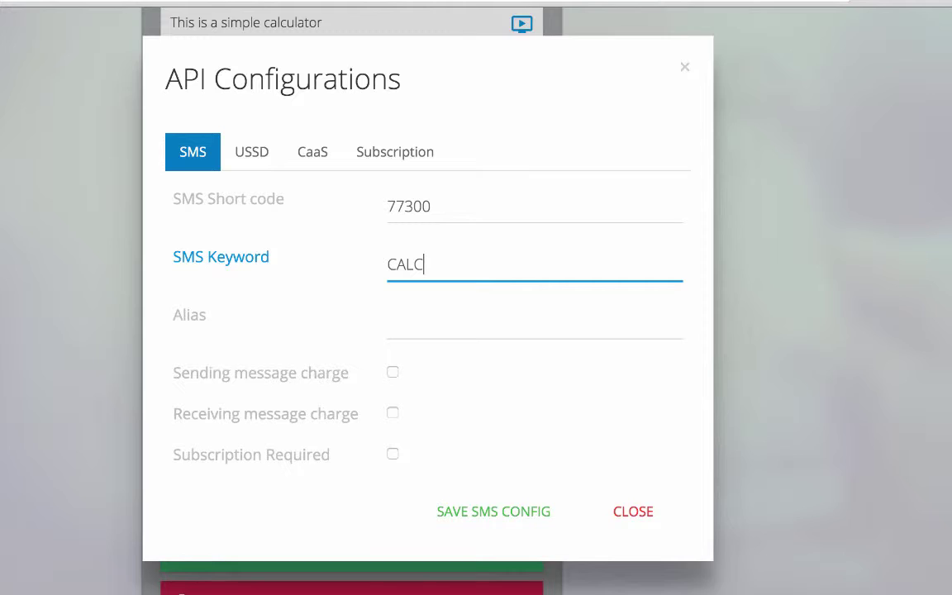
Step: Enter calc,calculator as the aliases for the SMS keyword
{"action": "left_click", "coordinate": [427, 324]}
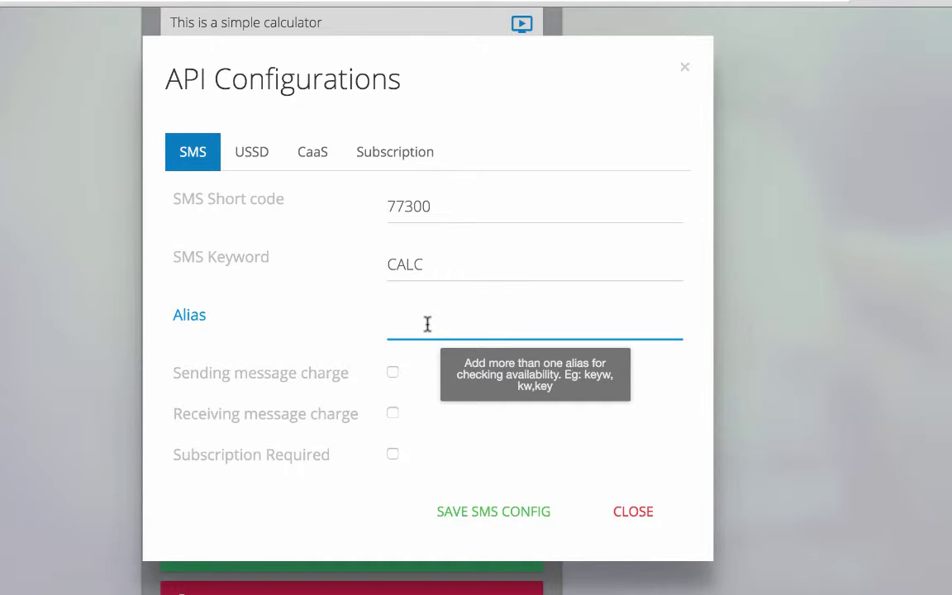
{"action": "type", "text": "calculator"}
{"action": "key", "text": "ctrl+a"}
{"action": "type", "text": "77300"}
{"action": "key", "text": "ctrl+a"}
{"action": "type", "text": "calc,calculator"}
{"action": "left_click", "coordinate": [351, 336]}
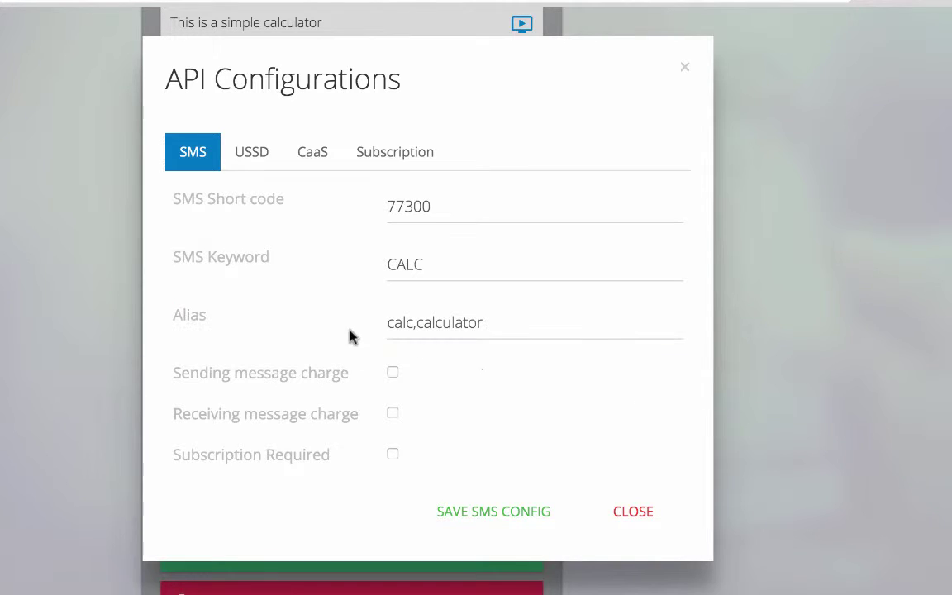
Step: Enable only the sending message charge for SMS with a charging amount of 1, and toggle the SMS subscription requirement
{"action": "left_click", "coordinate": [394, 374]}
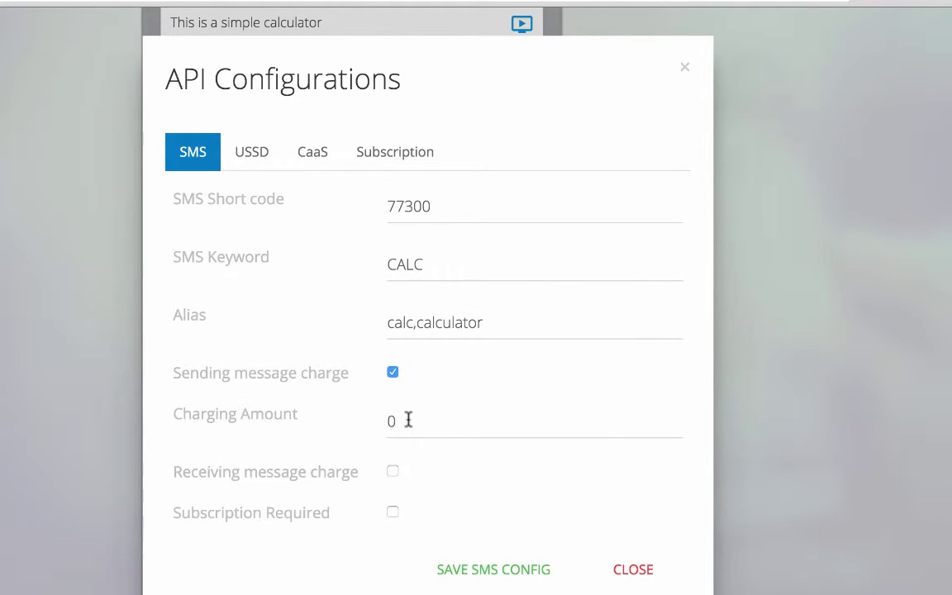
{"action": "double_click", "coordinate": [408, 420]}
{"action": "type", "text": "1"}
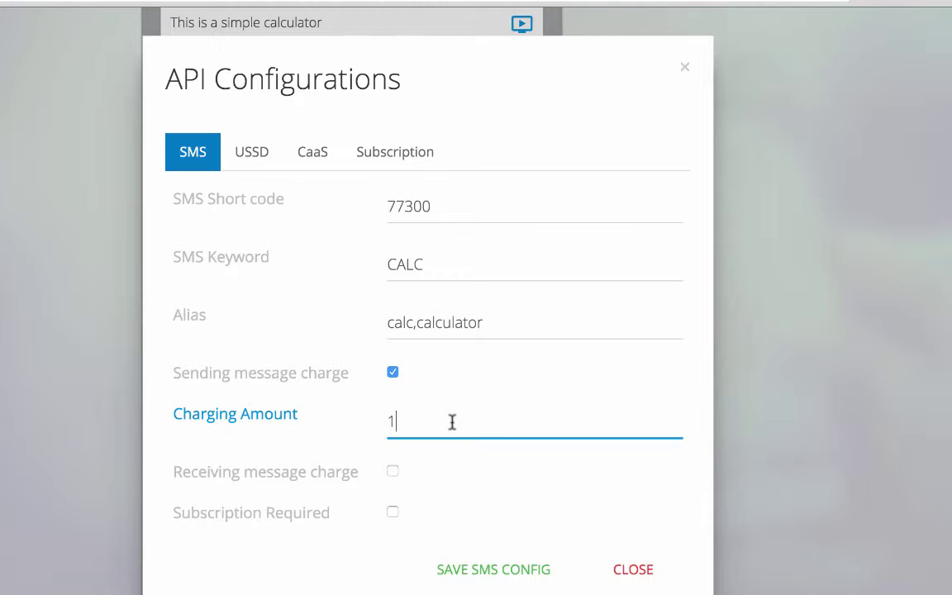
{"action": "left_click", "coordinate": [394, 475]}
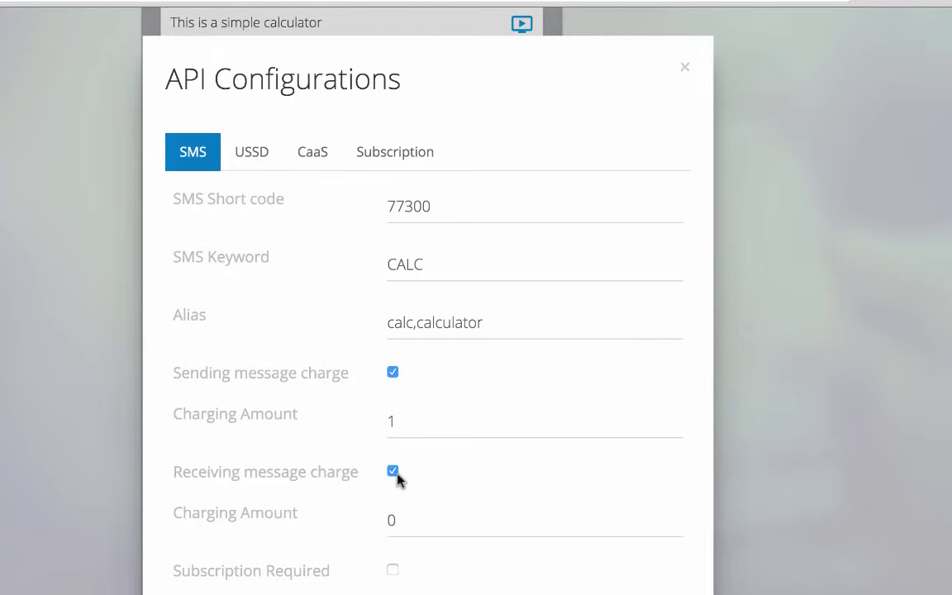
{"action": "left_click", "coordinate": [395, 473]}
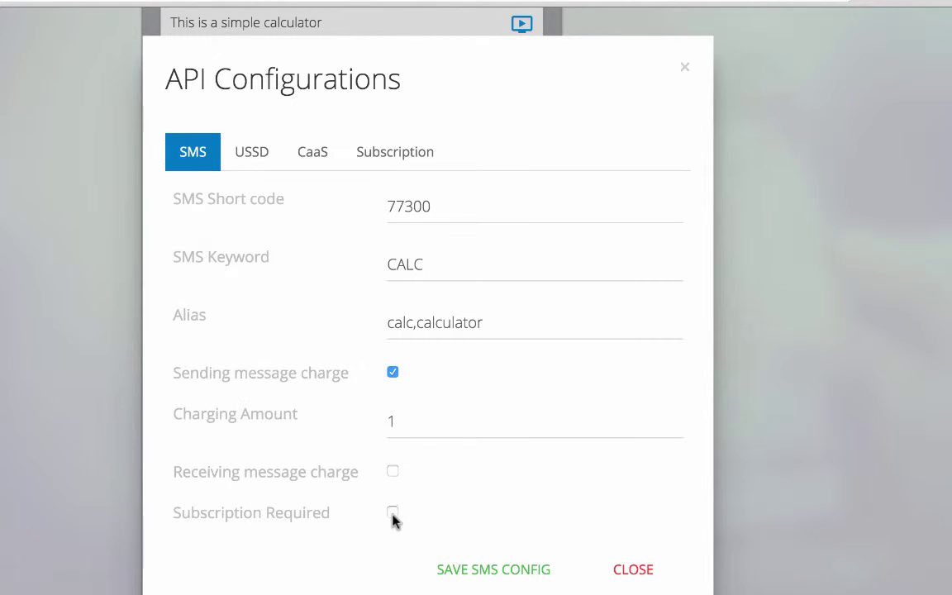
{"action": "left_click", "coordinate": [392, 514]}
Step: Configure USSD with short code 106 and per menu charging at a charging amount of 1
{"action": "left_click", "coordinate": [251, 157]}
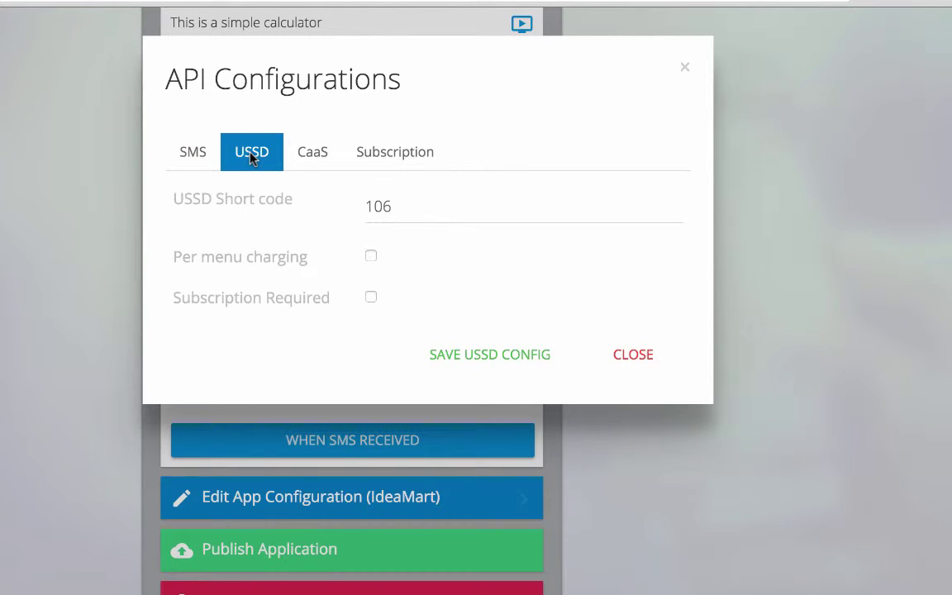
{"action": "left_click", "coordinate": [376, 203]}
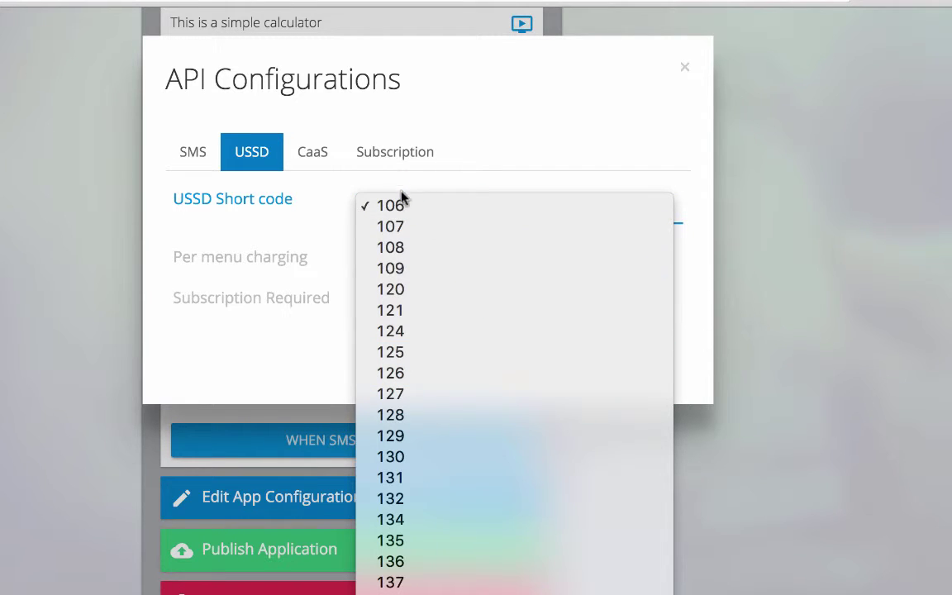
{"action": "left_click", "coordinate": [397, 202]}
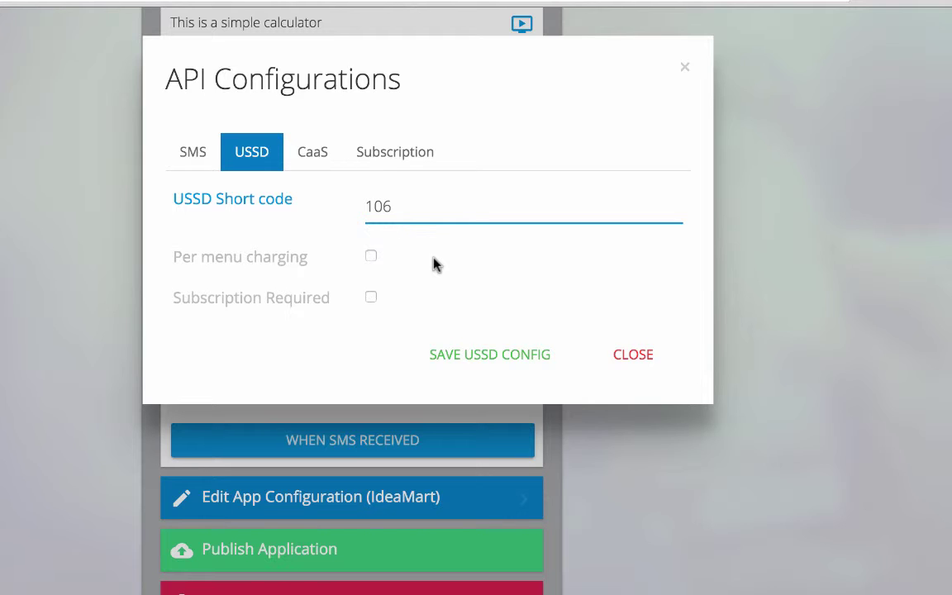
{"action": "left_click", "coordinate": [371, 256]}
{"action": "left_click", "coordinate": [378, 299]}
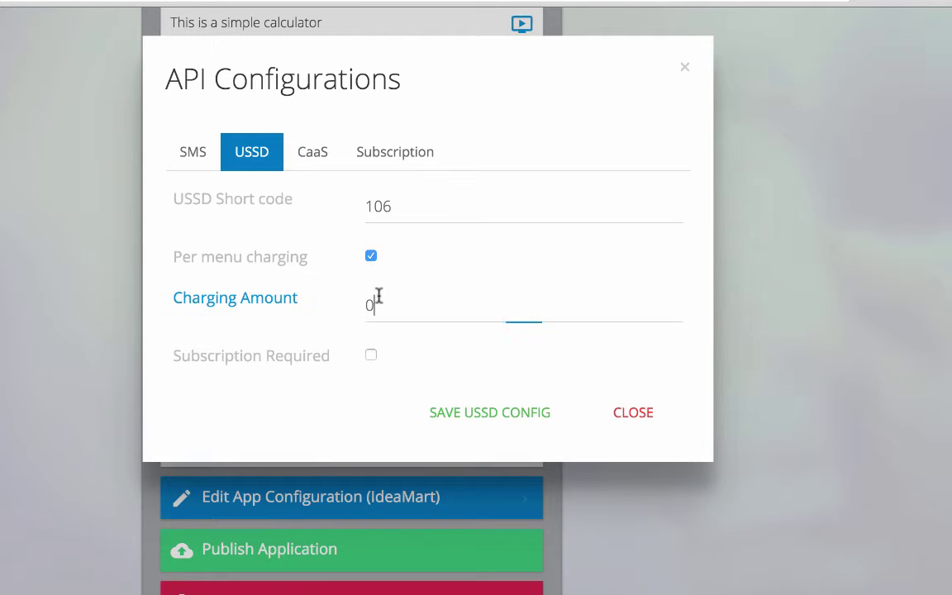
{"action": "left_click_drag", "start_coordinate": [378, 299], "coordinate": [353, 297]}
{"action": "type", "text": "1"}
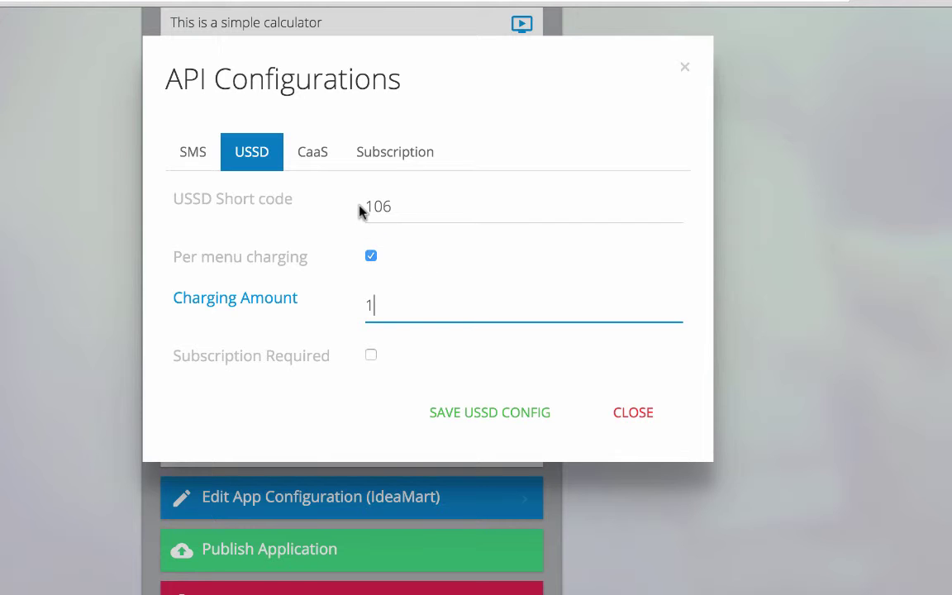
Step: Require a subscription for CaaS and set the charging type in the Subscription settings to Flat Charging
{"action": "left_click", "coordinate": [326, 157]}
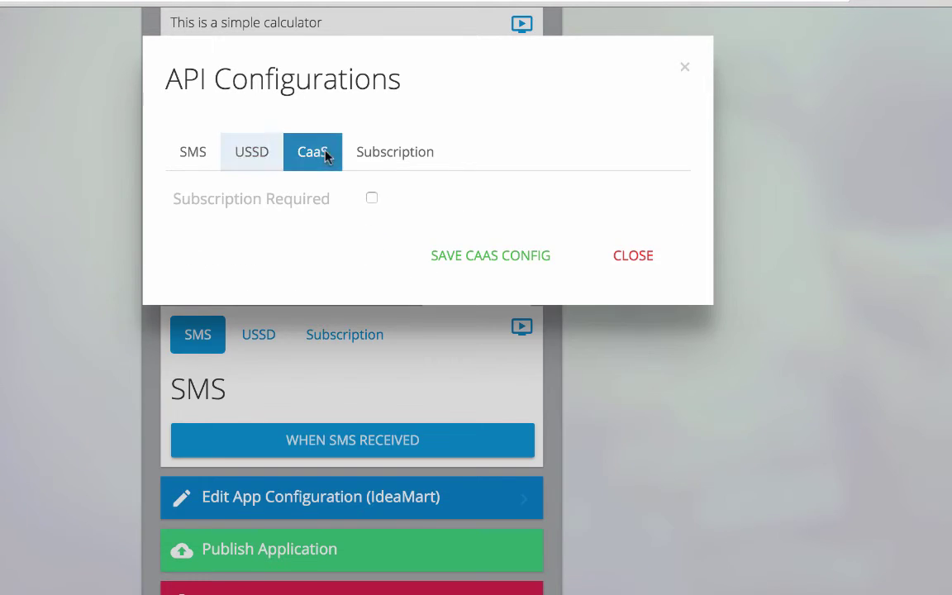
{"action": "left_click", "coordinate": [371, 199]}
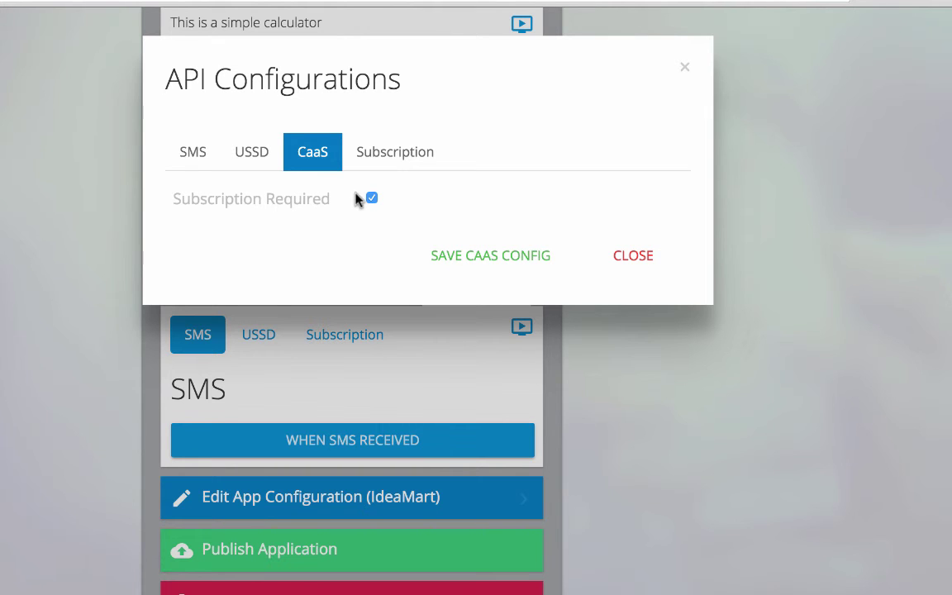
{"action": "left_click", "coordinate": [395, 162]}
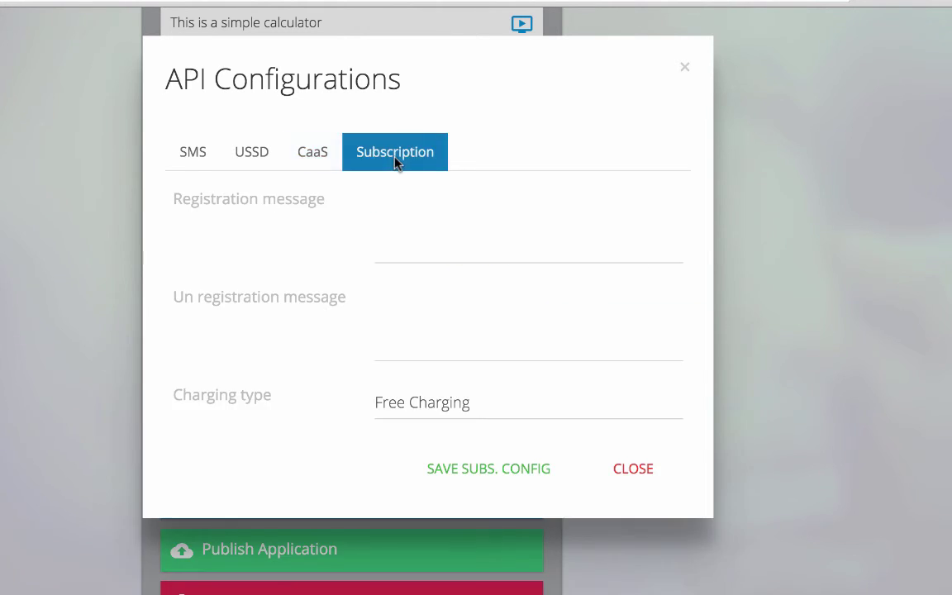
{"action": "left_click", "coordinate": [398, 238]}
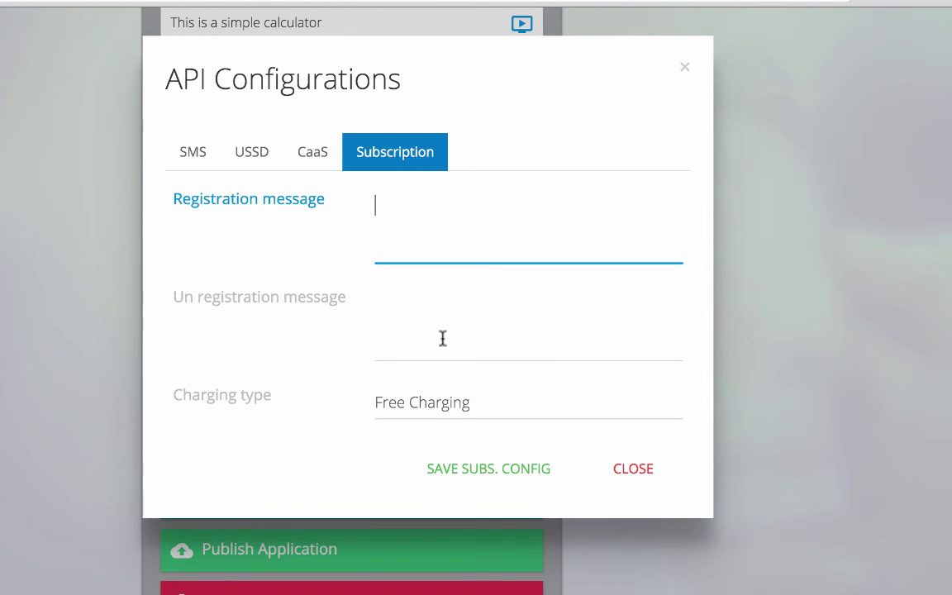
{"action": "left_click", "coordinate": [393, 409]}
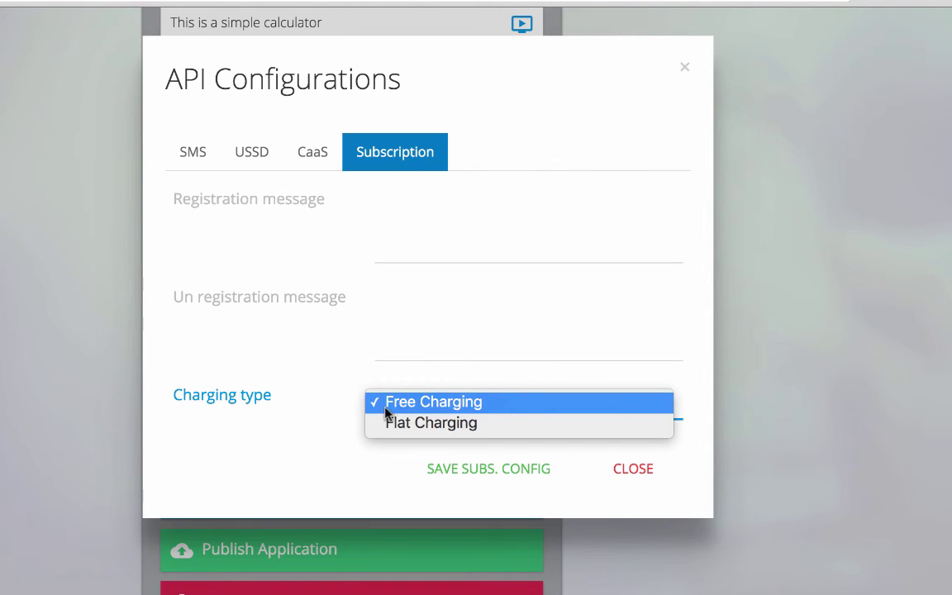
{"action": "left_click", "coordinate": [329, 428]}
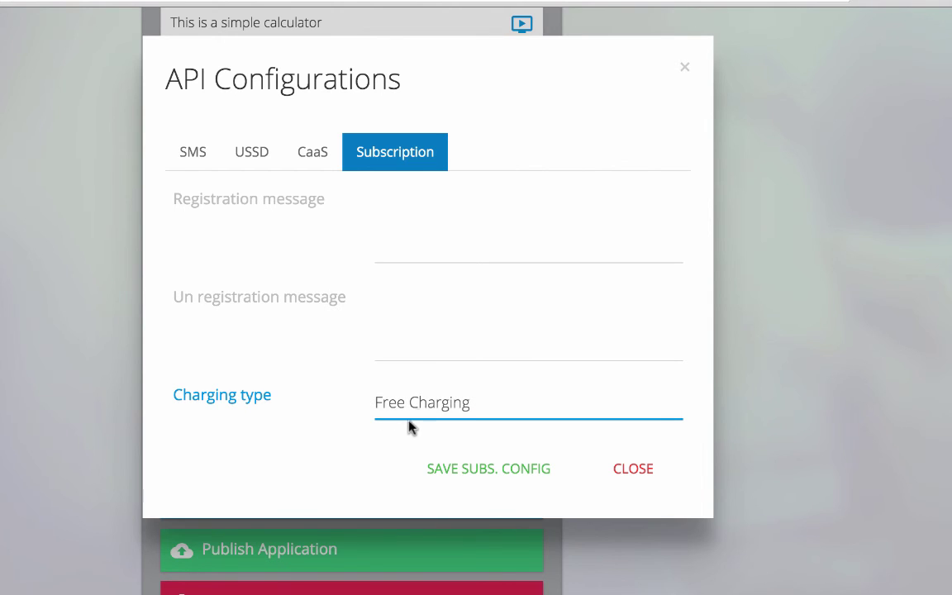
{"action": "left_click", "coordinate": [414, 424]}
{"action": "left_click", "coordinate": [419, 423]}
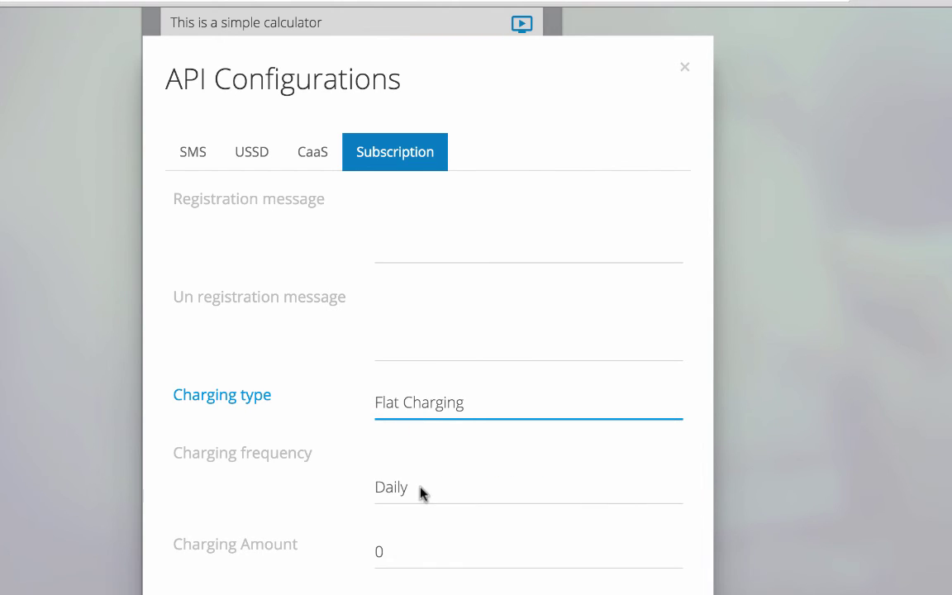
Step: Set the flat subscription charge to a Daily frequency with a charging amount of 1
{"action": "left_click", "coordinate": [421, 492]}
{"action": "left_click", "coordinate": [421, 494]}
{"action": "left_click", "coordinate": [391, 548]}
{"action": "left_click_drag", "start_coordinate": [391, 548], "coordinate": [365, 544]}
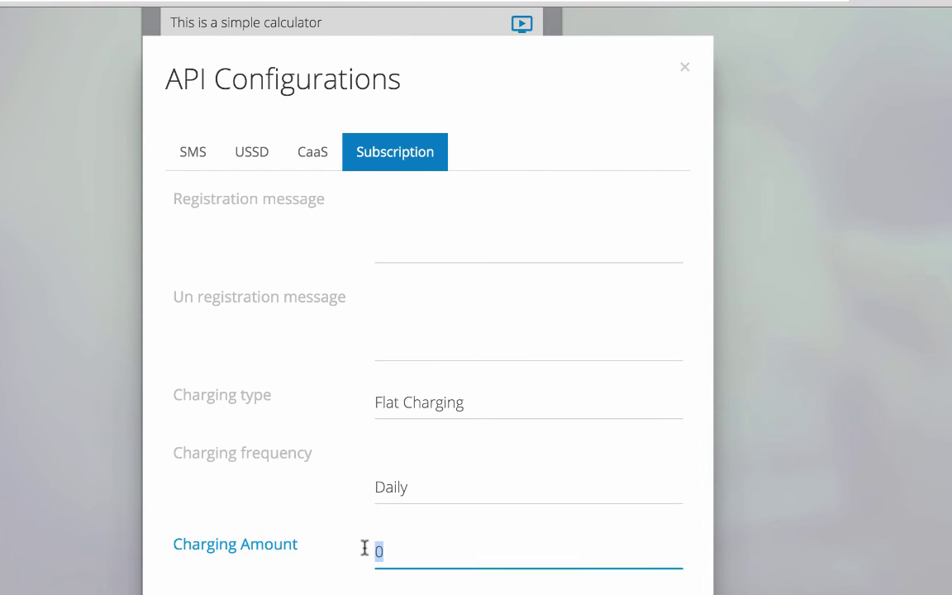
{"action": "type", "text": "1"}
Step: Set the flat subscription charge to a Monthly frequency with a charging amount of 30, and close the API configuration
{"action": "left_click", "coordinate": [440, 494]}
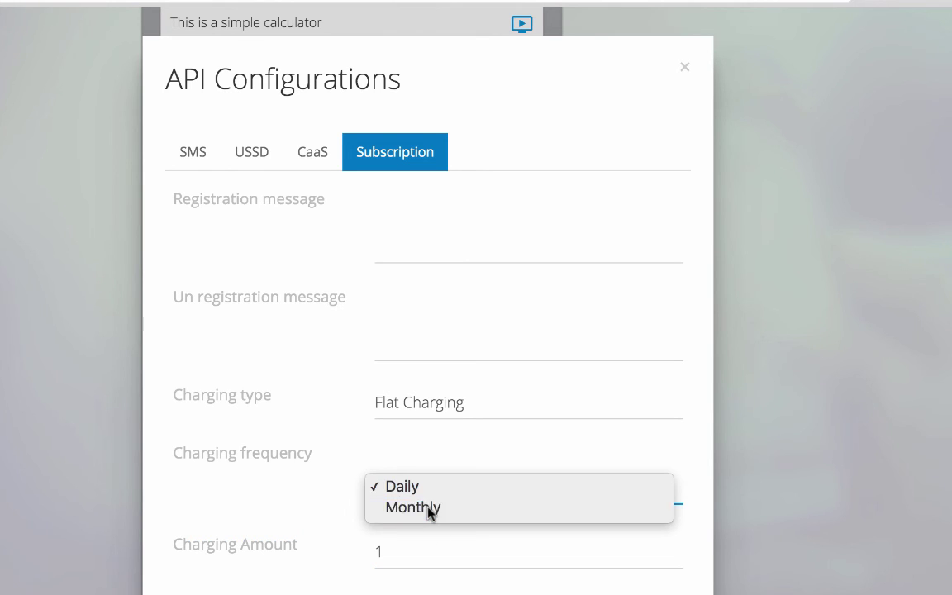
{"action": "left_click", "coordinate": [428, 510]}
{"action": "left_click", "coordinate": [410, 542]}
{"action": "left_click_drag", "start_coordinate": [410, 542], "coordinate": [365, 542]}
{"action": "type", "text": "30"}
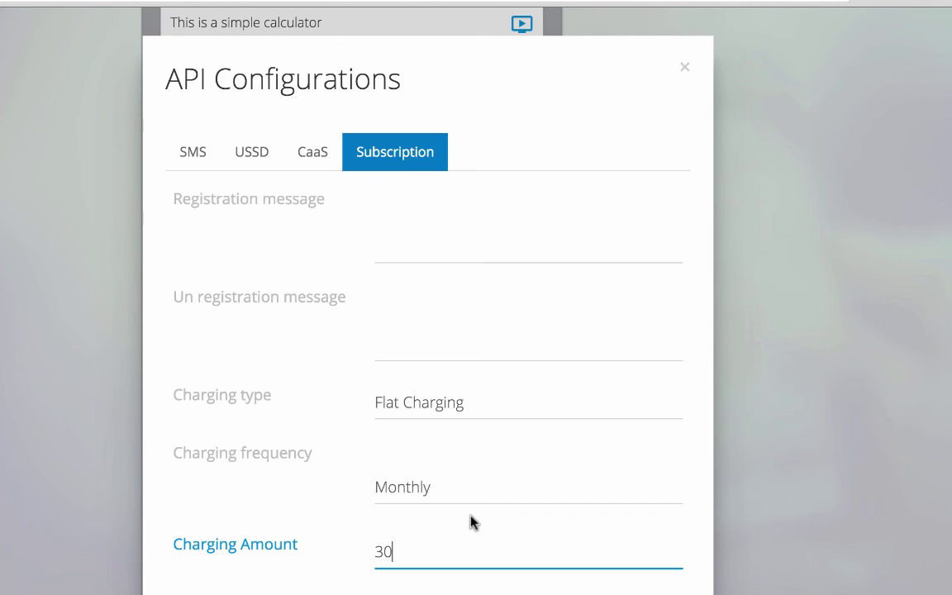
{"action": "left_click", "coordinate": [646, 560]}
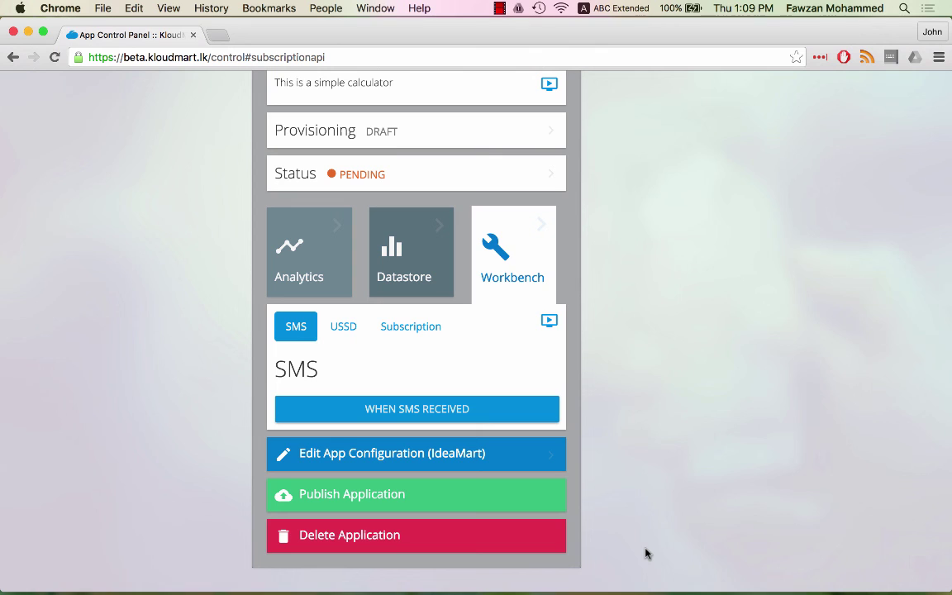